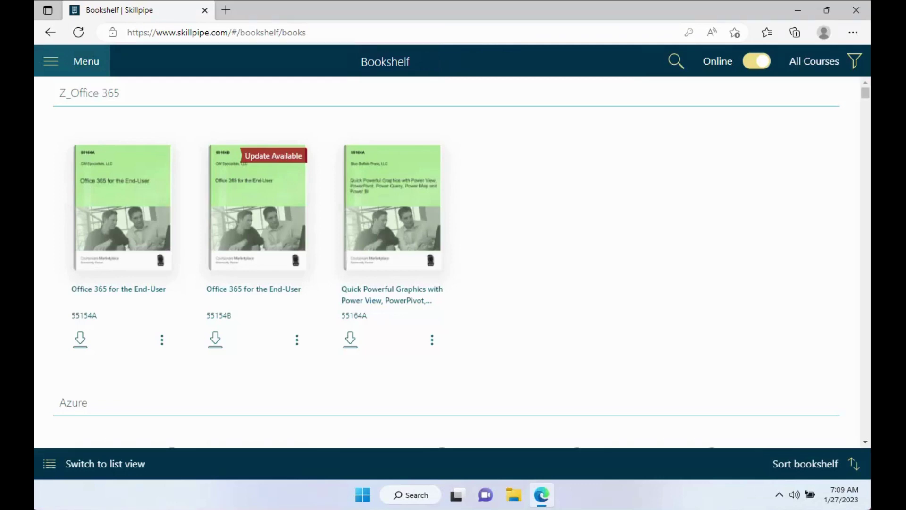
Step: Search the bookshelf for 55354 and open the Administering Office 365 book
click(676, 62)
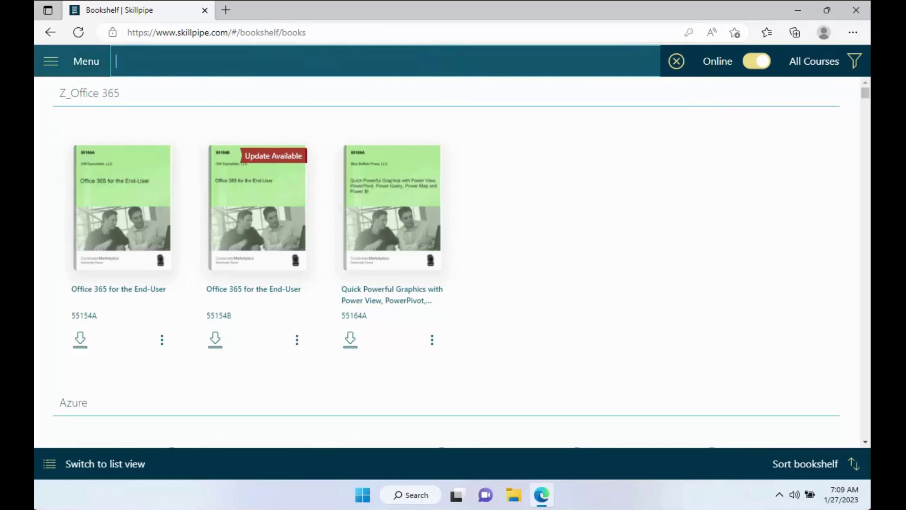
text(55354)
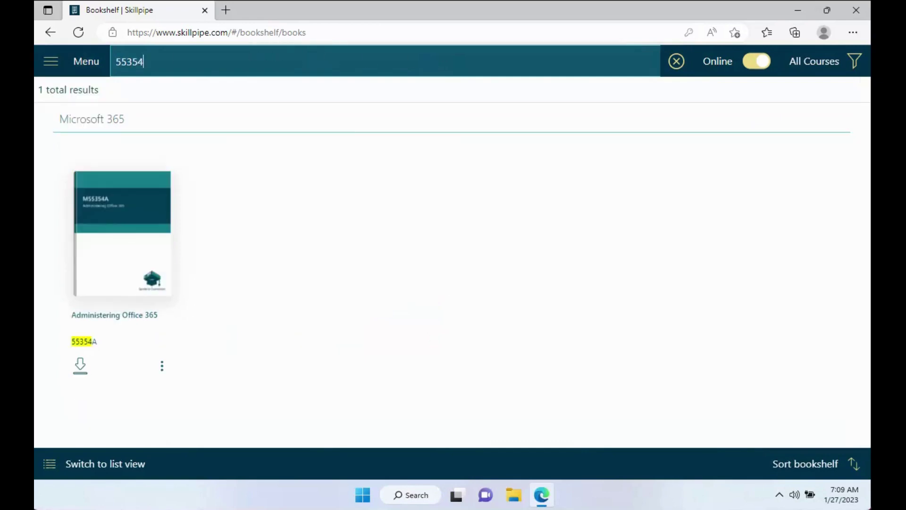
click(127, 232)
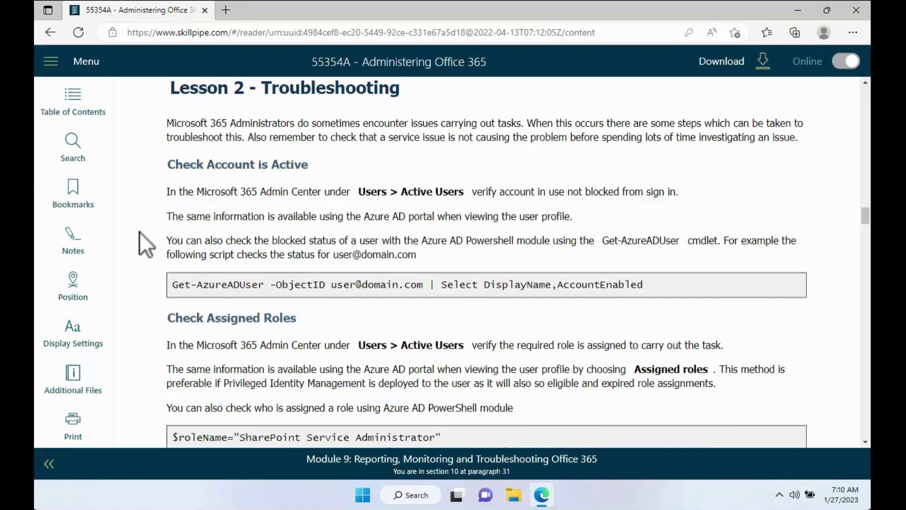
Step: From the table of contents, jump to Module 1: Planning and Provisioning Office 365
click(80, 111)
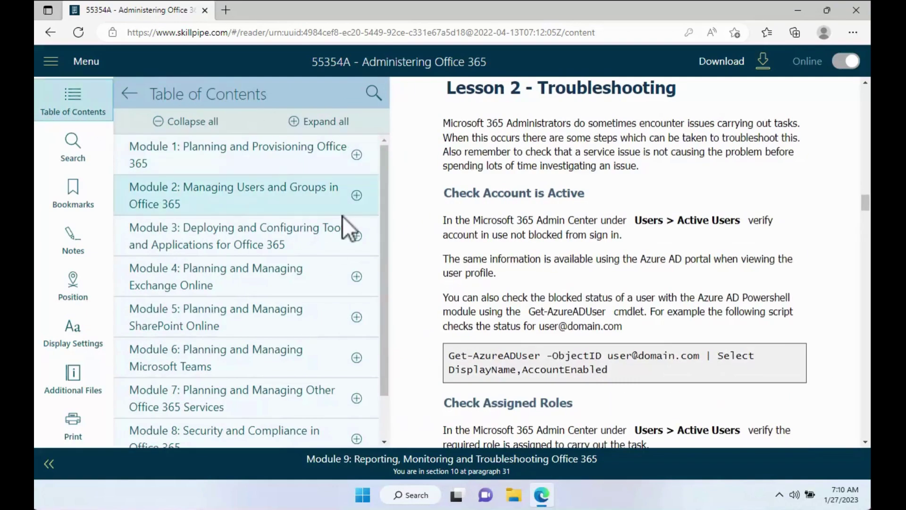
click(239, 163)
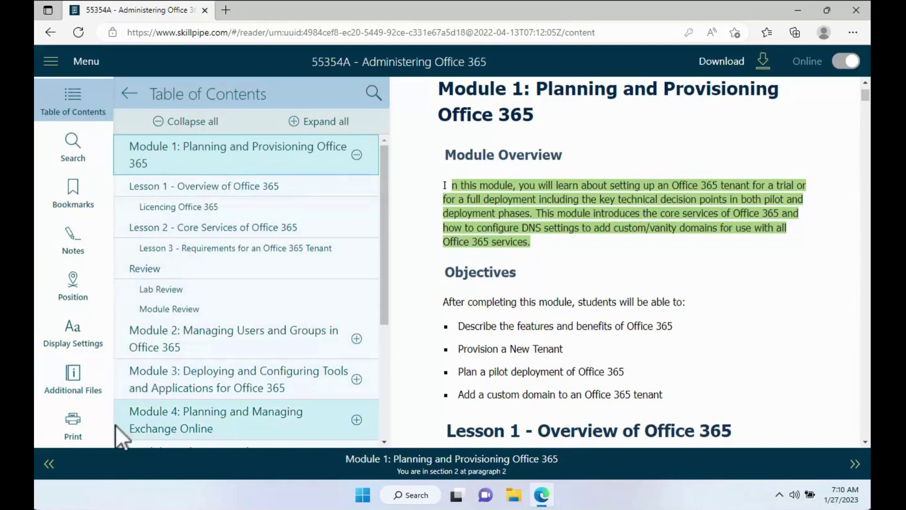
Step: Step back from Module 1 to the M55354A Administering Office 365 title page
click(49, 465)
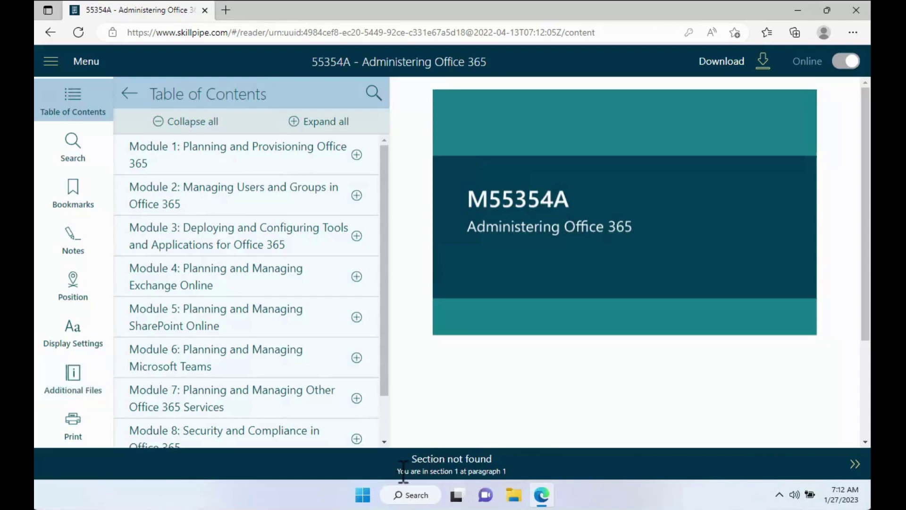
drag(397, 471, 520, 472)
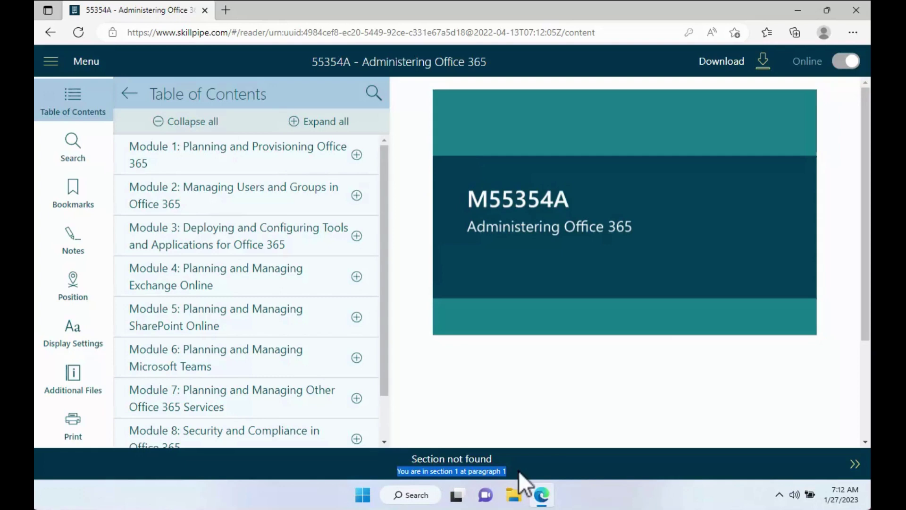
click(585, 469)
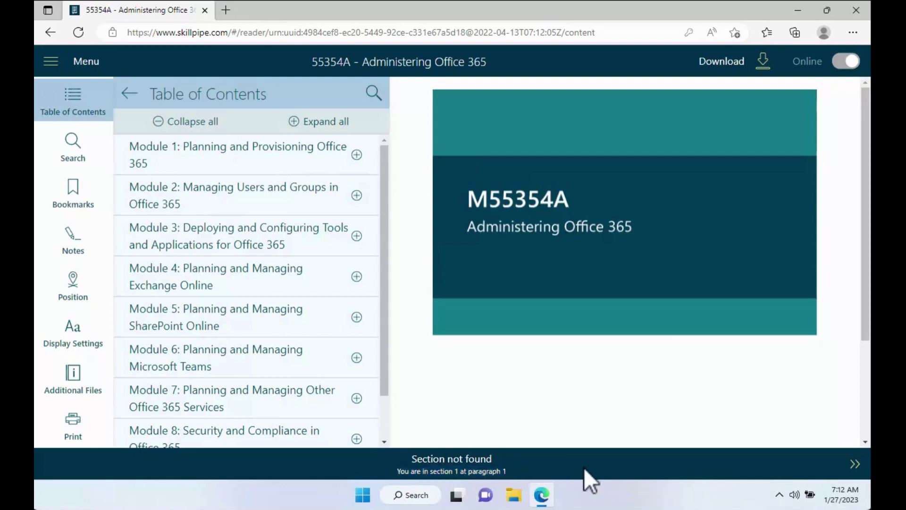
click(855, 465)
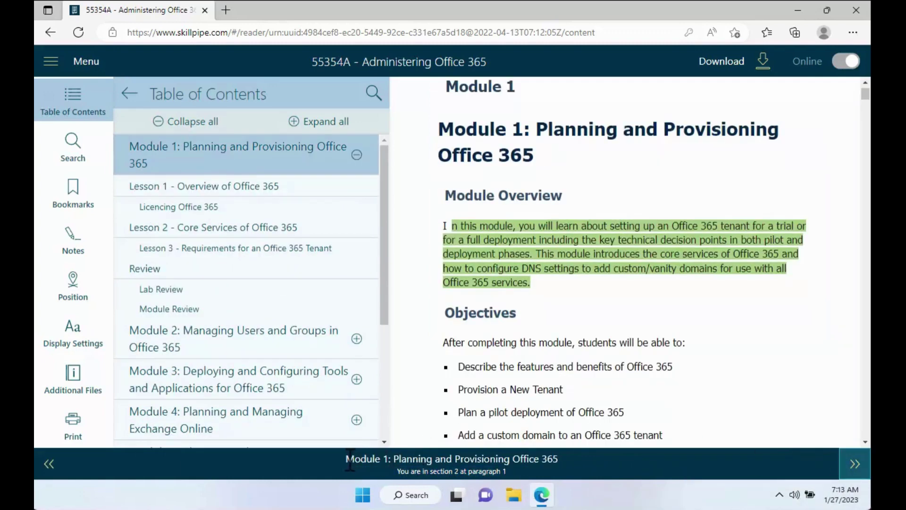
drag(346, 459, 558, 467)
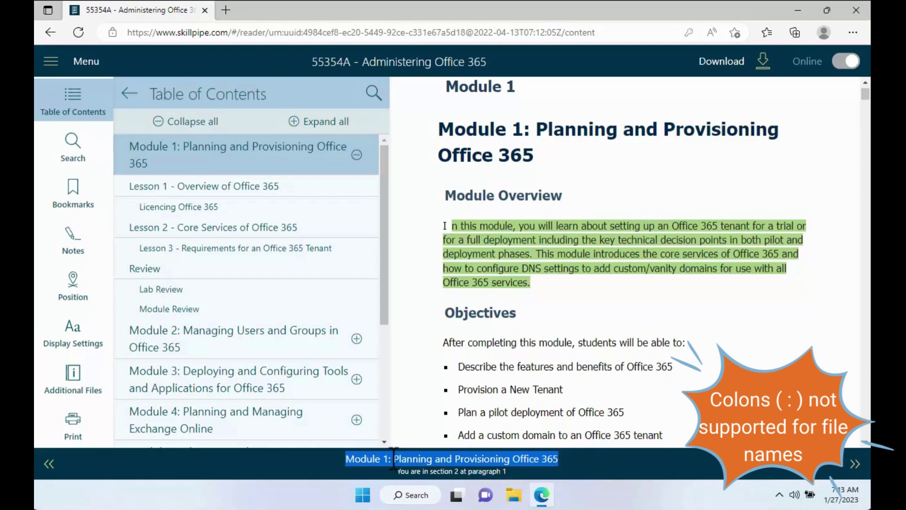
click(855, 465)
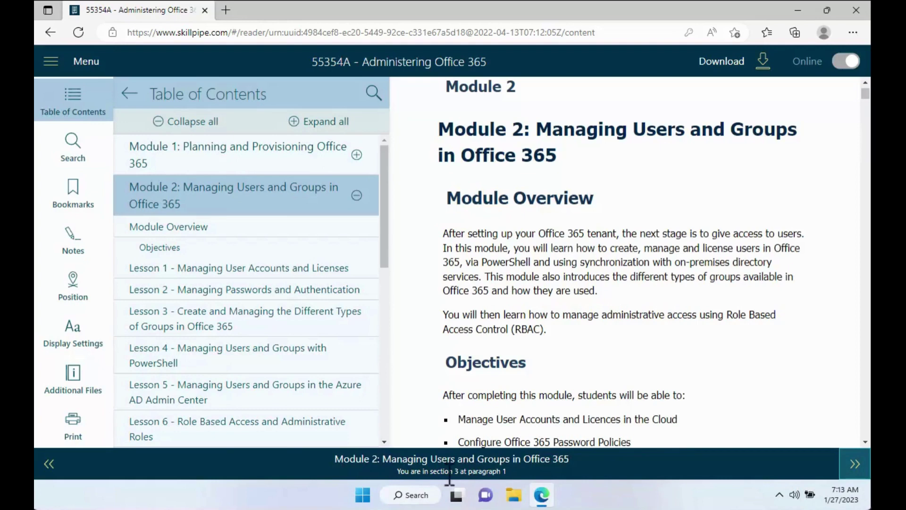
click(53, 465)
click(52, 464)
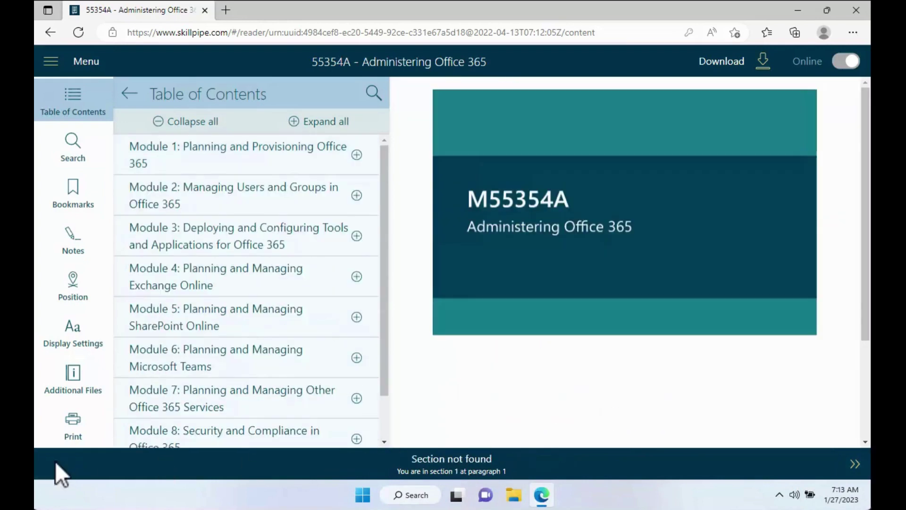
Step: Open File Explorer at the Documents folder and reposition the window
click(514, 496)
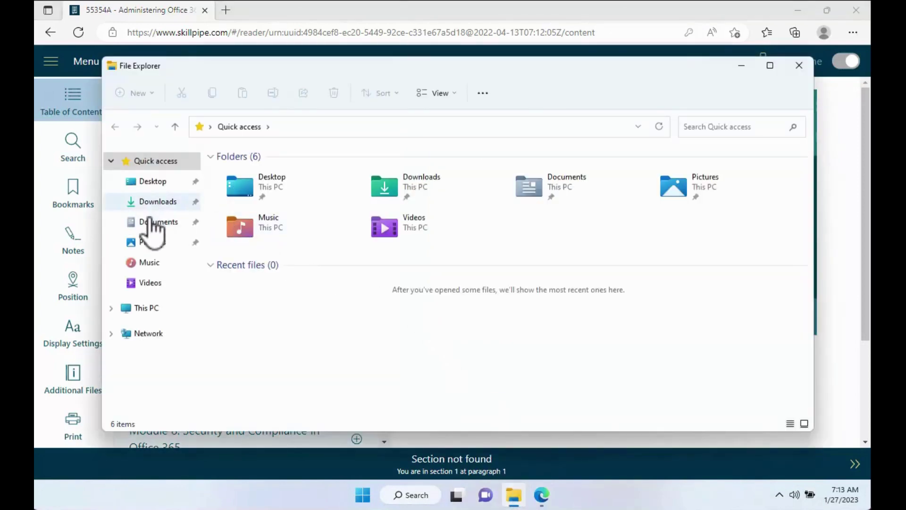
click(159, 225)
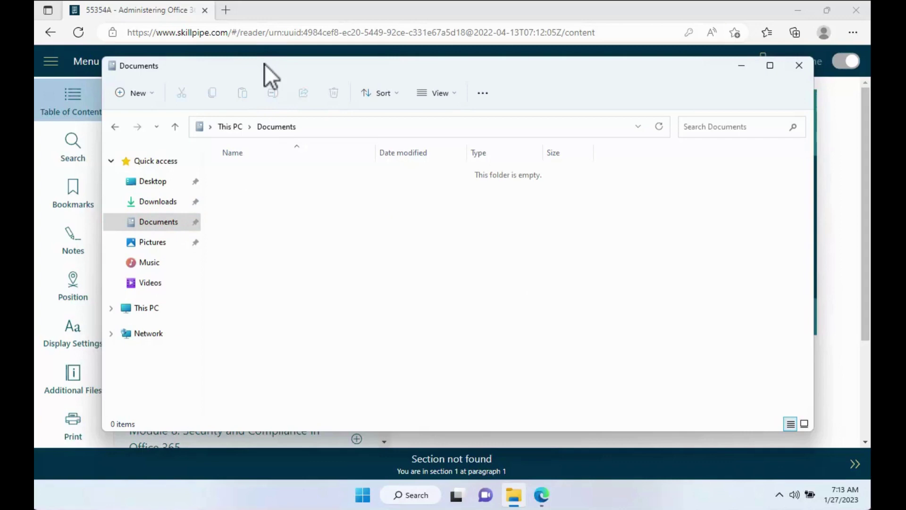
drag(264, 63, 264, 88)
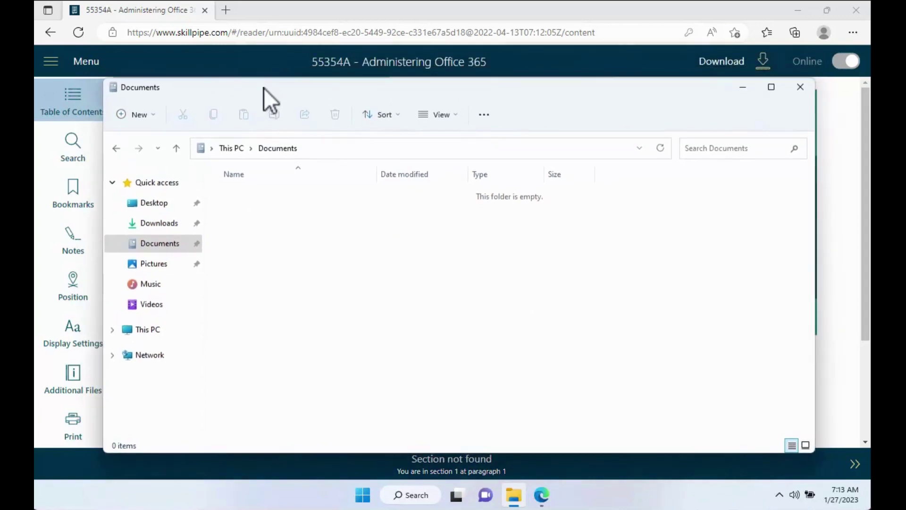
mouse_move(294, 89)
mouse_down()
mouse_move(298, 100)
mouse_move(286, 88)
mouse_up()
Step: Make a new folder '55354a-Administering Office 365' in Documents and open it
right_click(234, 238)
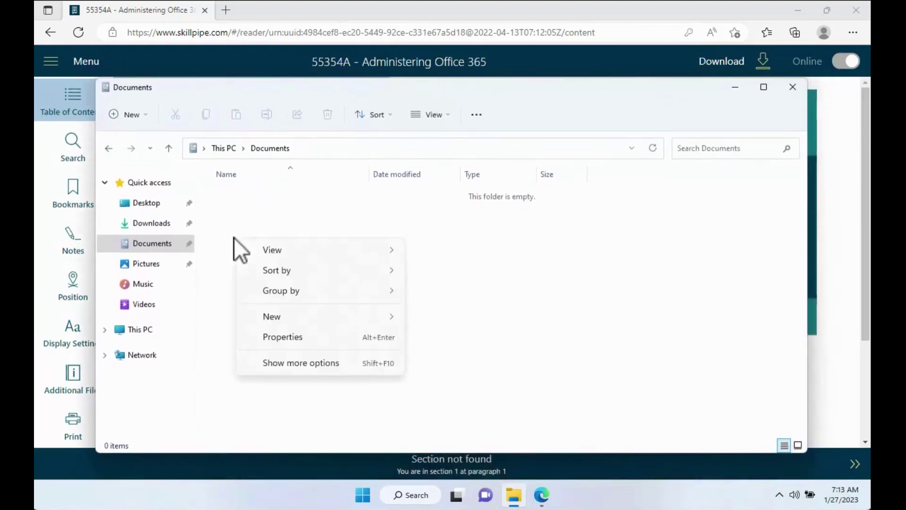
mouse_move(353, 316)
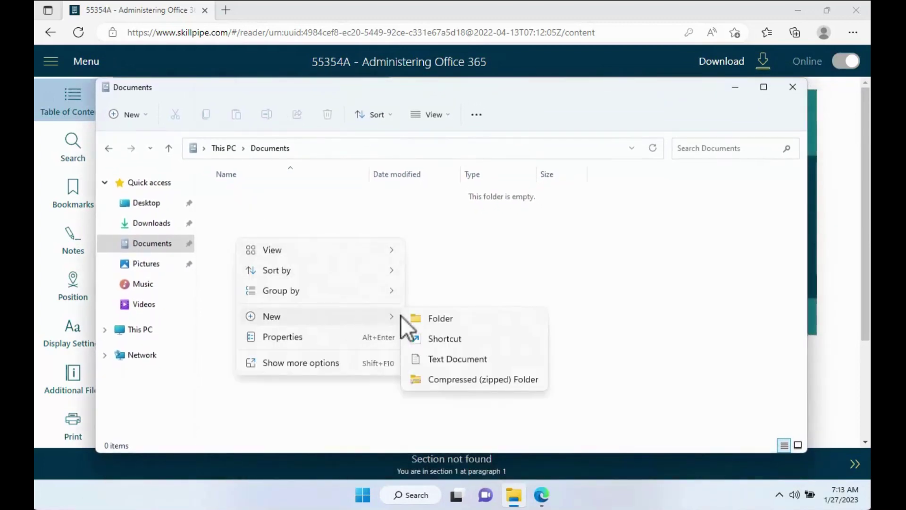
click(454, 321)
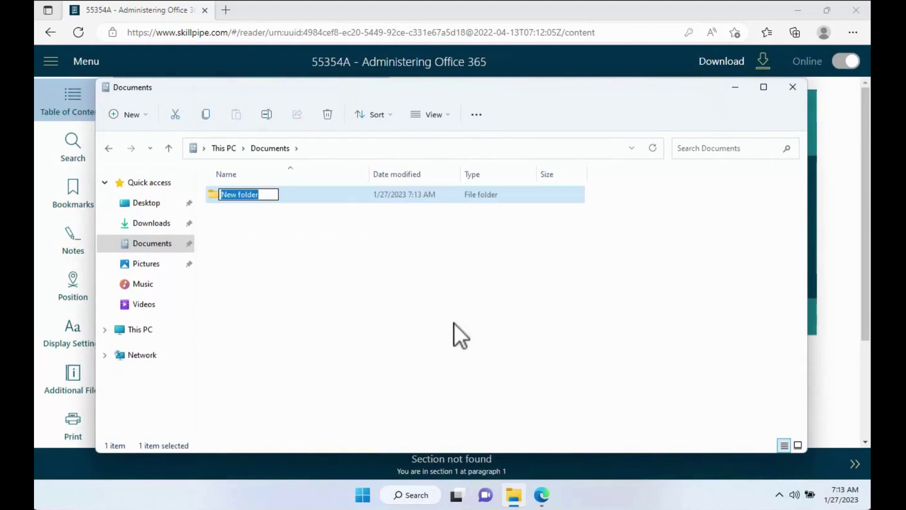
text(55)
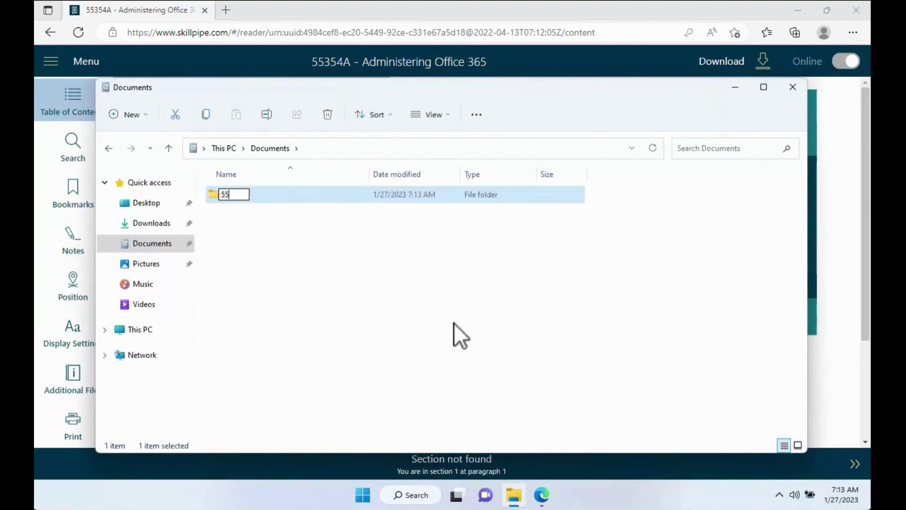
text(354a-Ad)
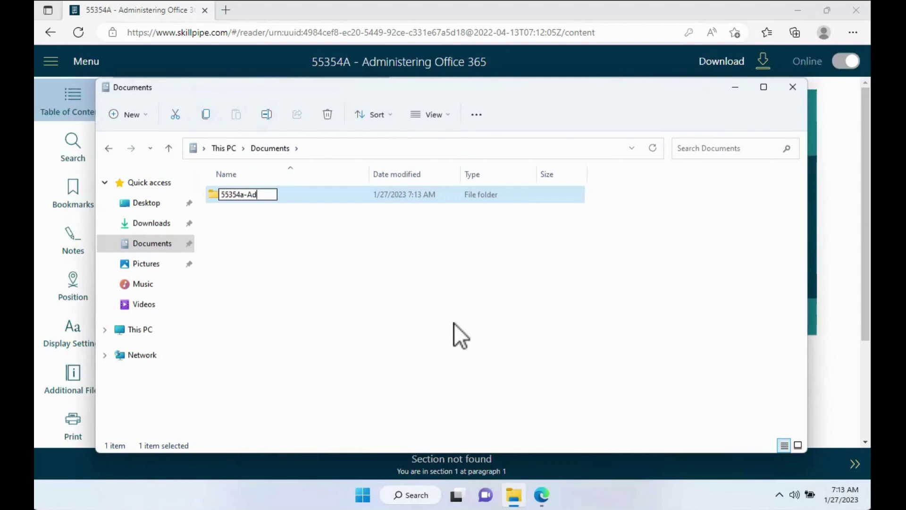
text(ministering )
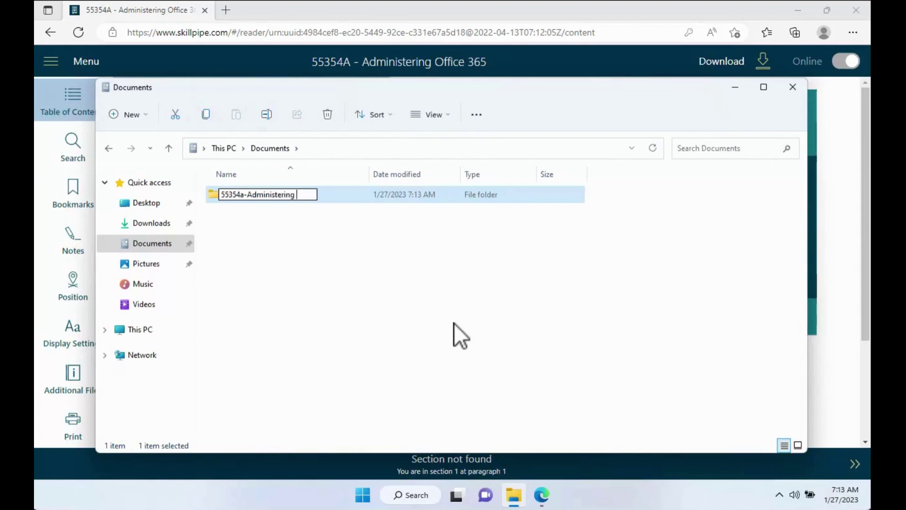
text(Office 365)
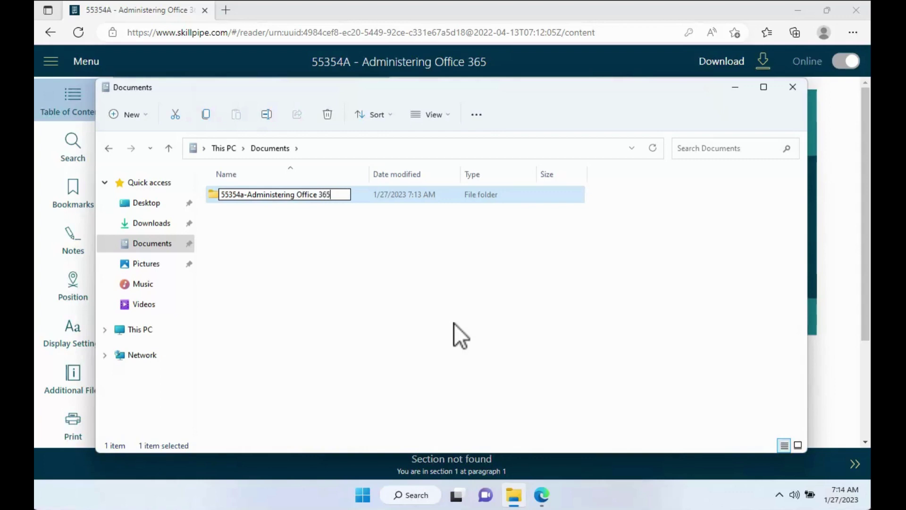
key(Return)
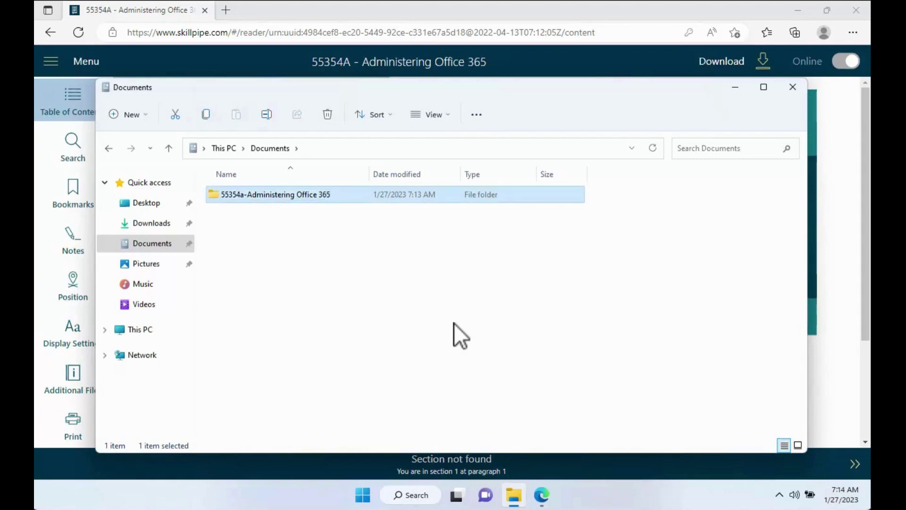
double_click(218, 195)
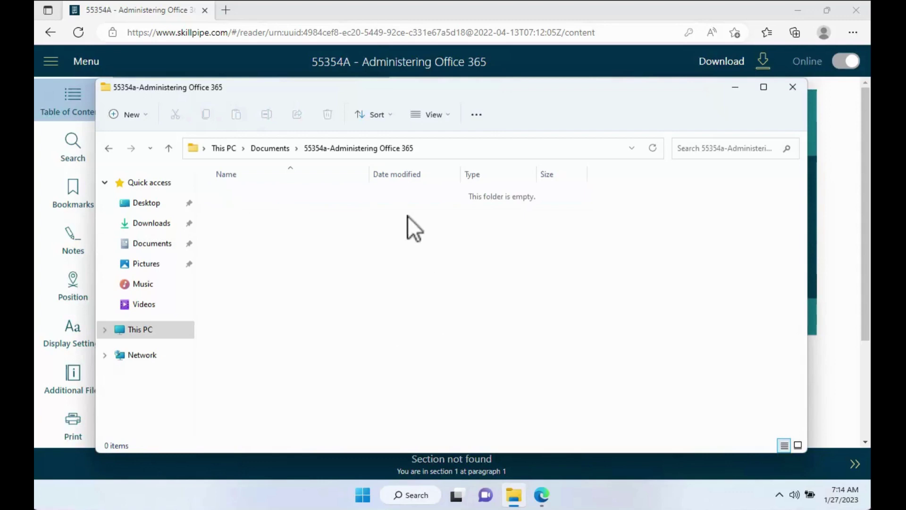
Step: Minimize File Explorer and print the title section from the reader's Print panel
click(734, 88)
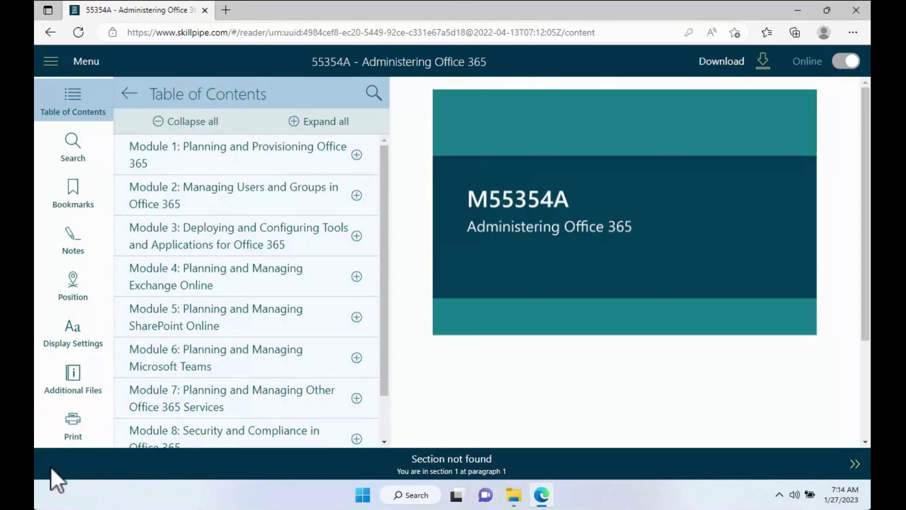
click(77, 426)
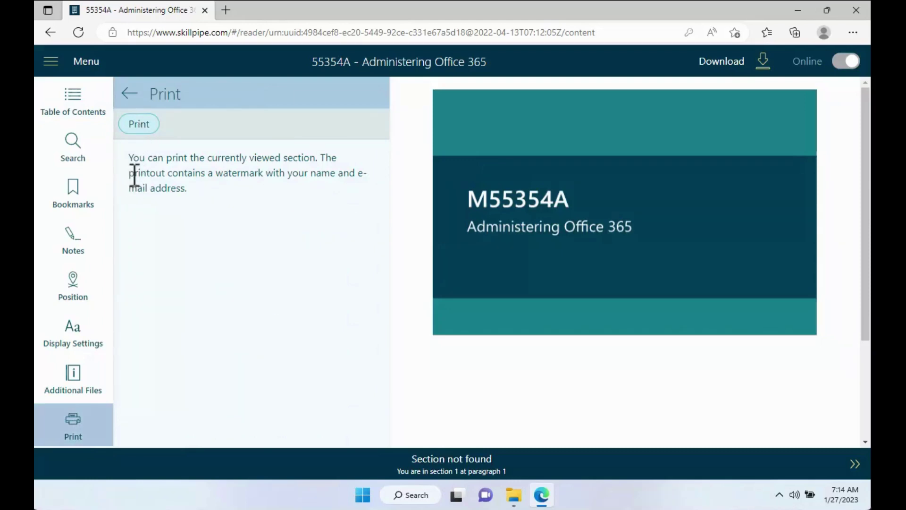
drag(217, 174, 234, 193)
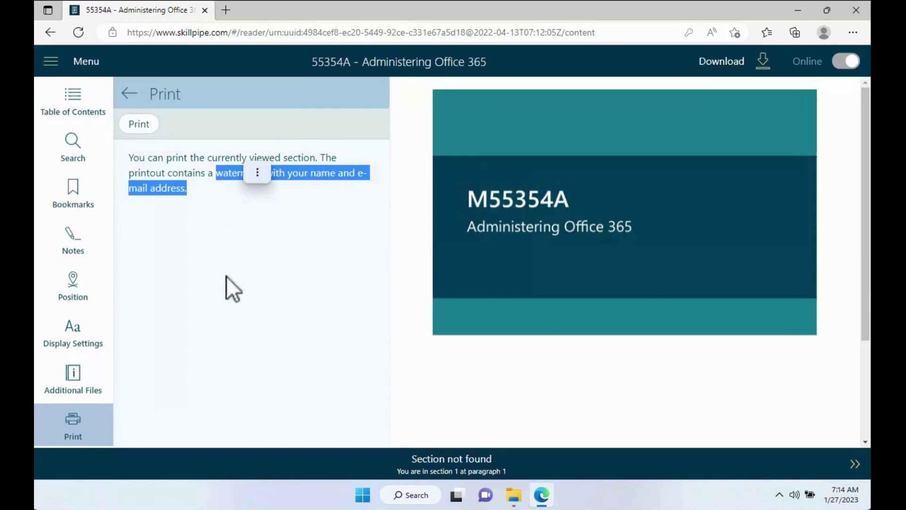
click(140, 125)
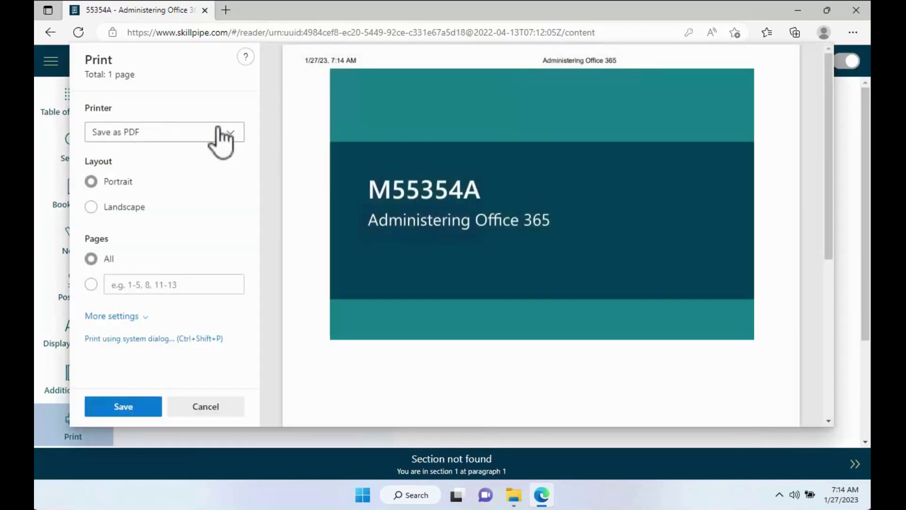
Step: Choose Save as PDF as the printer destination and save
click(232, 134)
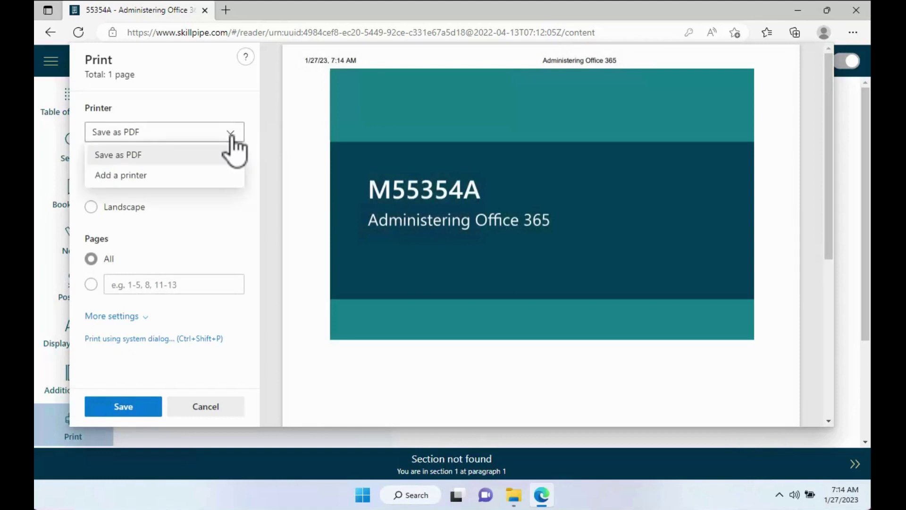
click(187, 159)
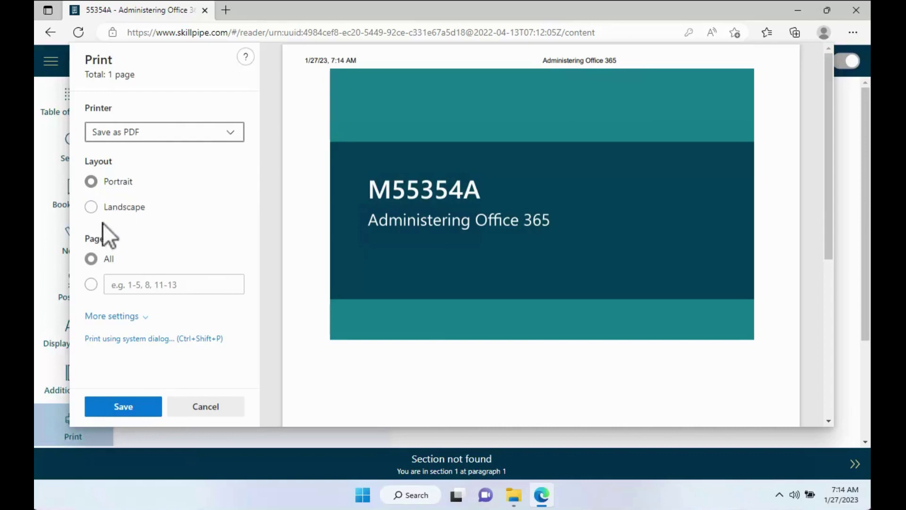
click(125, 405)
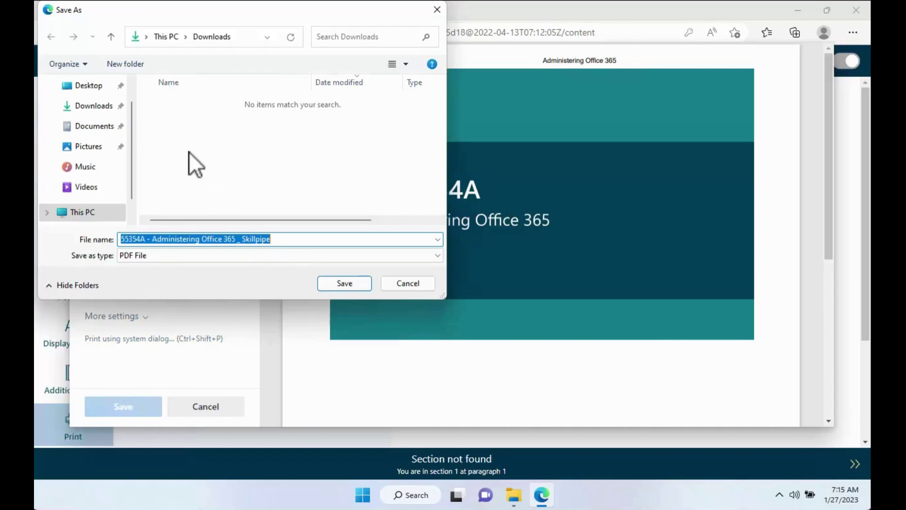
Step: Save as '55354A - Administering Office 365-Cover Page' in Documents\55354a-Administering Office 365
click(93, 135)
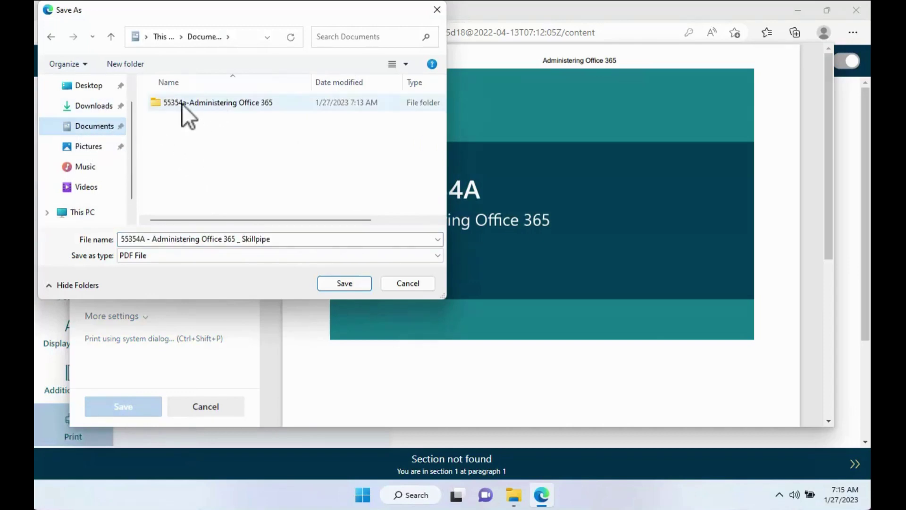
double_click(208, 106)
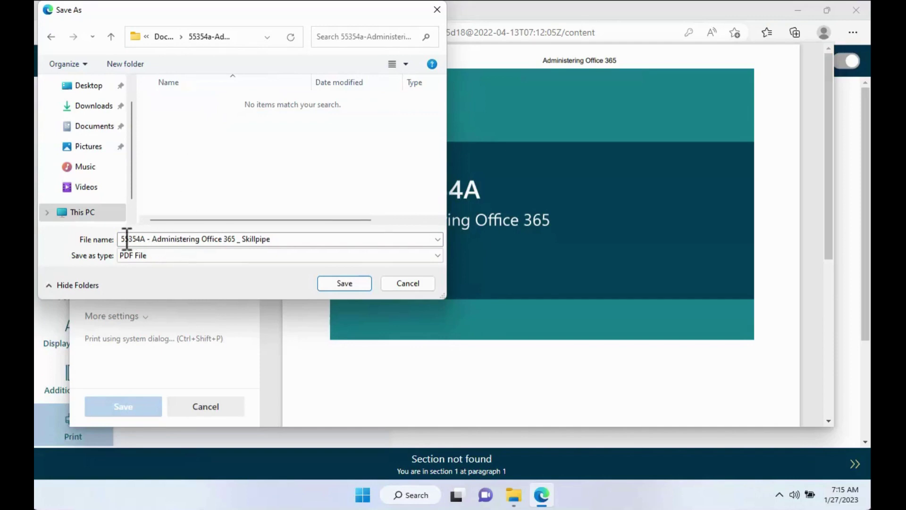
click(239, 240)
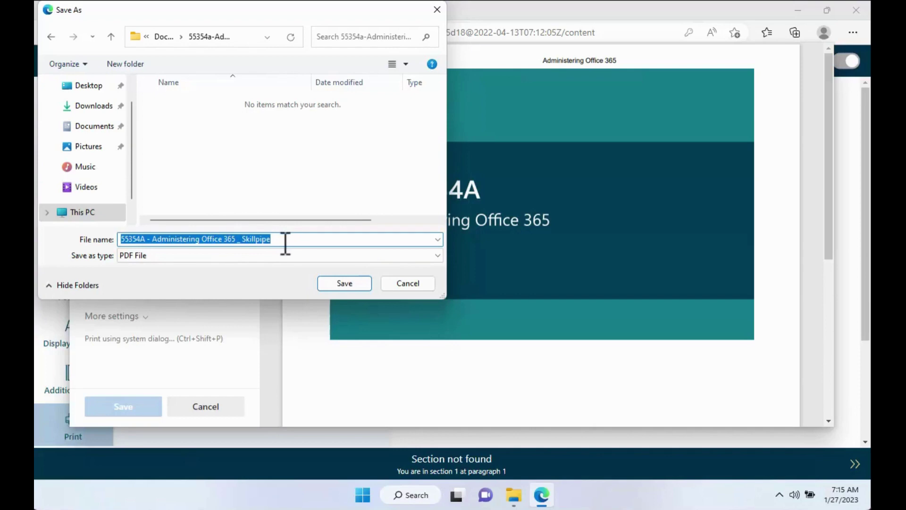
drag(285, 243, 236, 239)
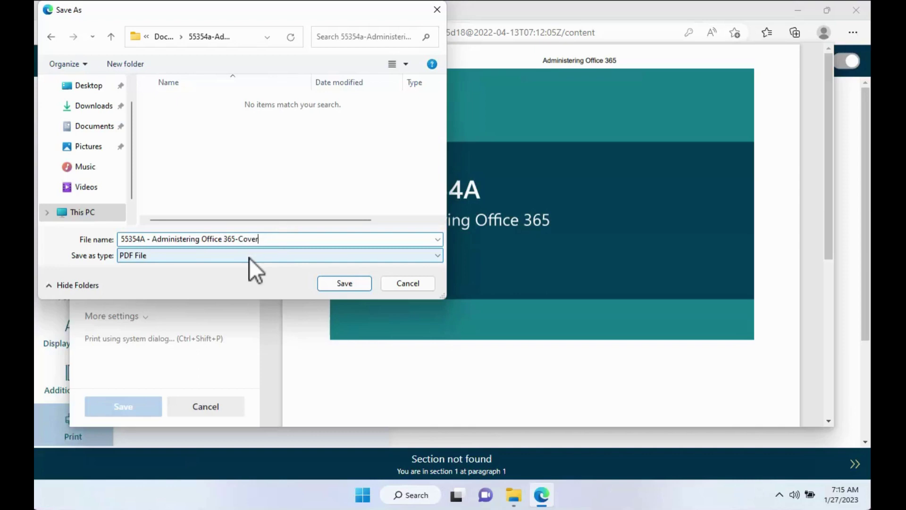
text(-Cover Page)
click(350, 283)
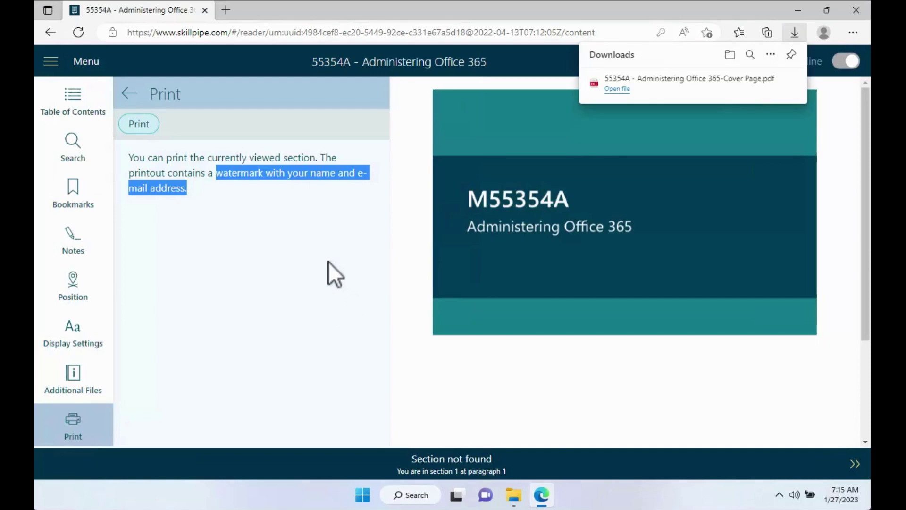
Step: Open the saved cover page PDF, scroll through it, then close its tab
click(514, 494)
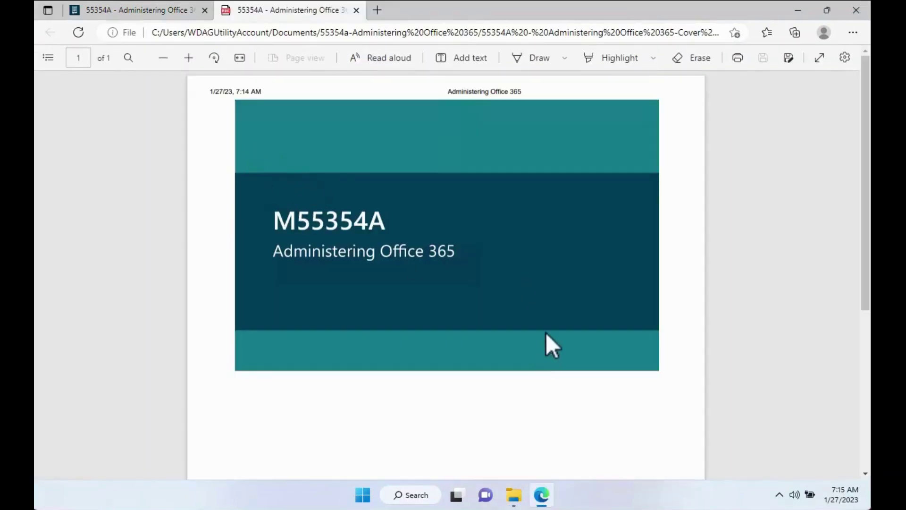
scroll(544, 330, down, 6)
scroll(534, 326, up, 6)
click(357, 10)
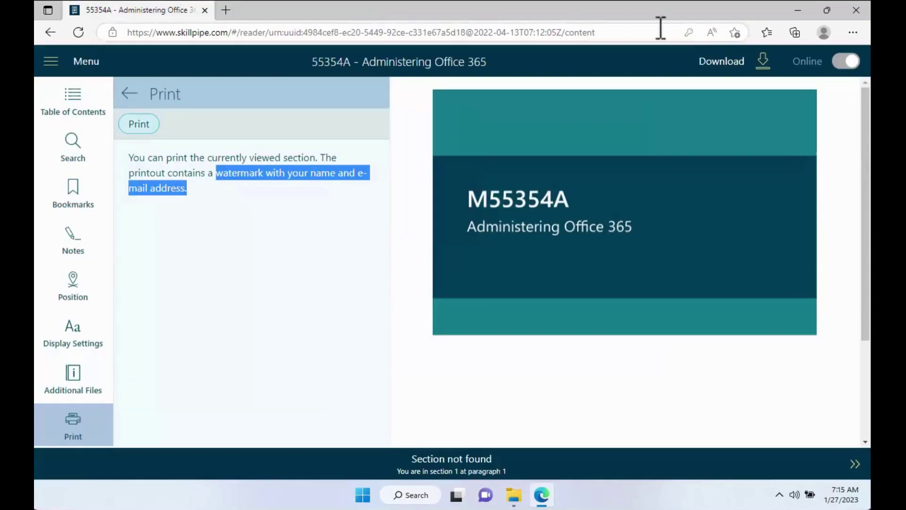
click(798, 10)
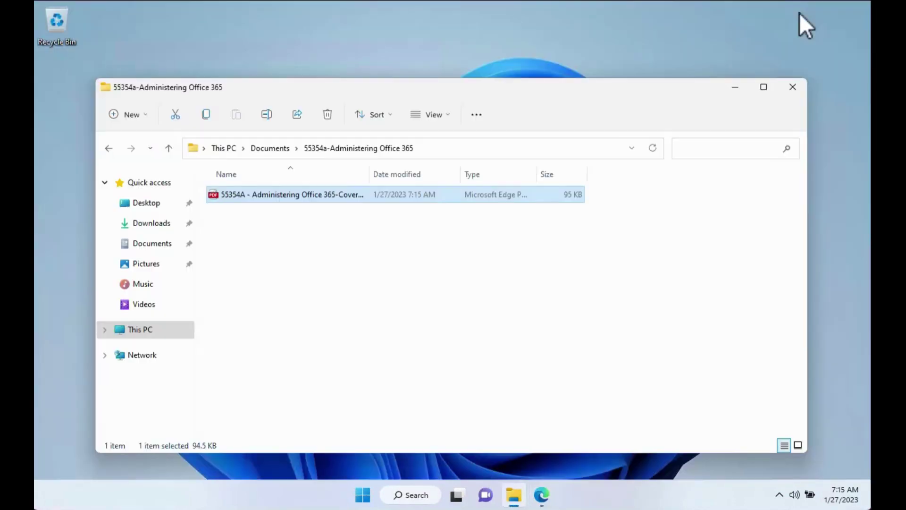
click(421, 258)
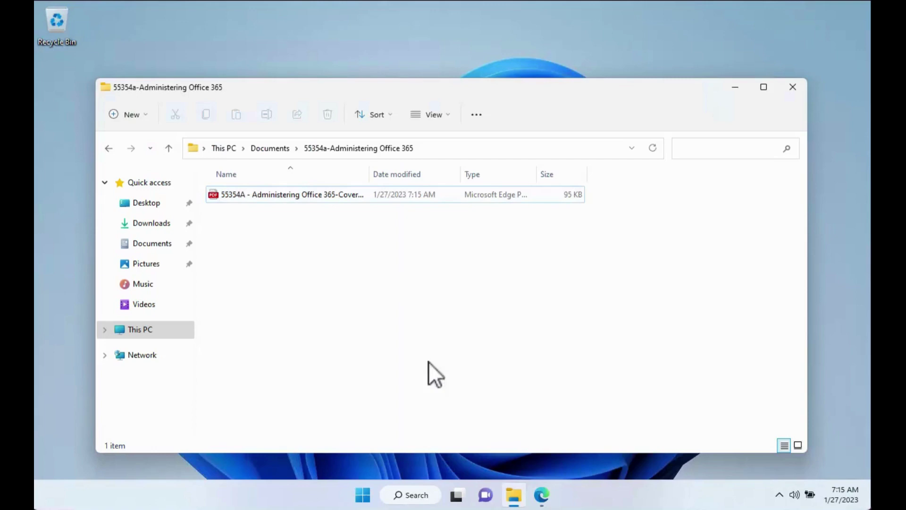
click(541, 495)
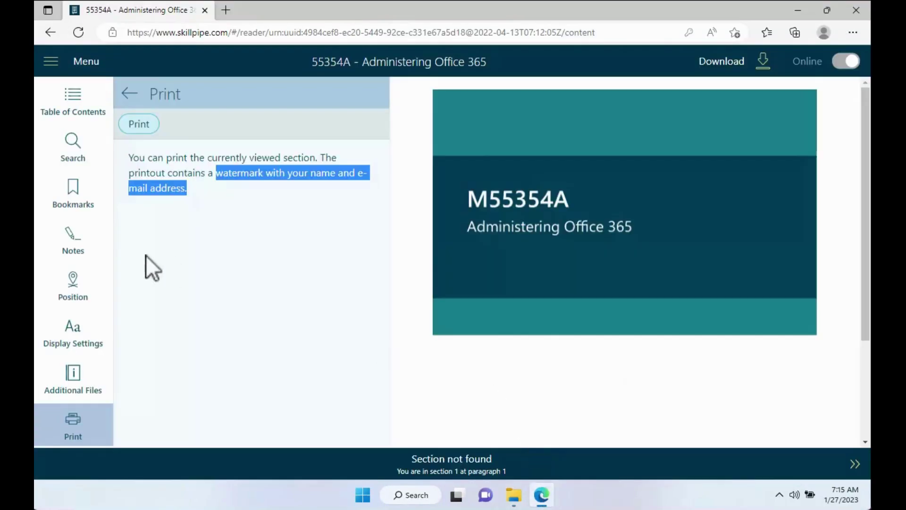
Step: Advance to Module 1: Planning and Provisioning Office 365 and copy its footer title
click(855, 465)
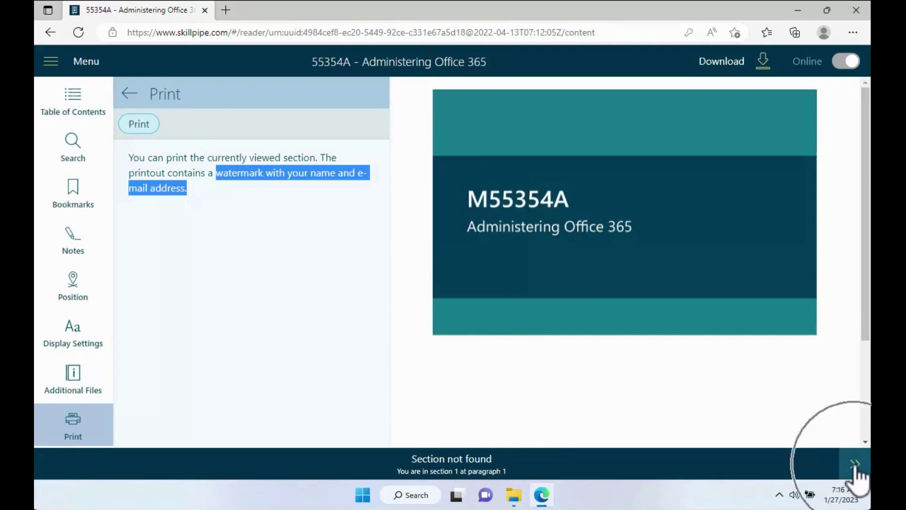
click(228, 306)
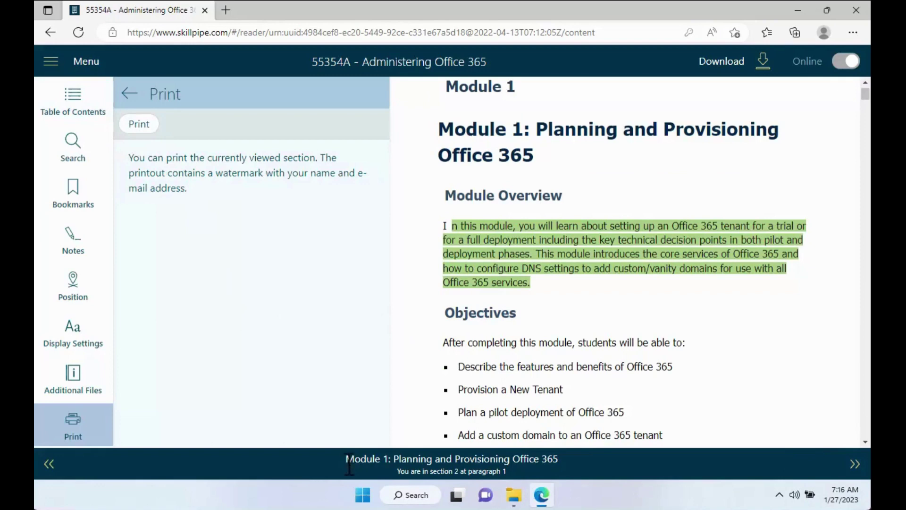
drag(347, 460, 572, 472)
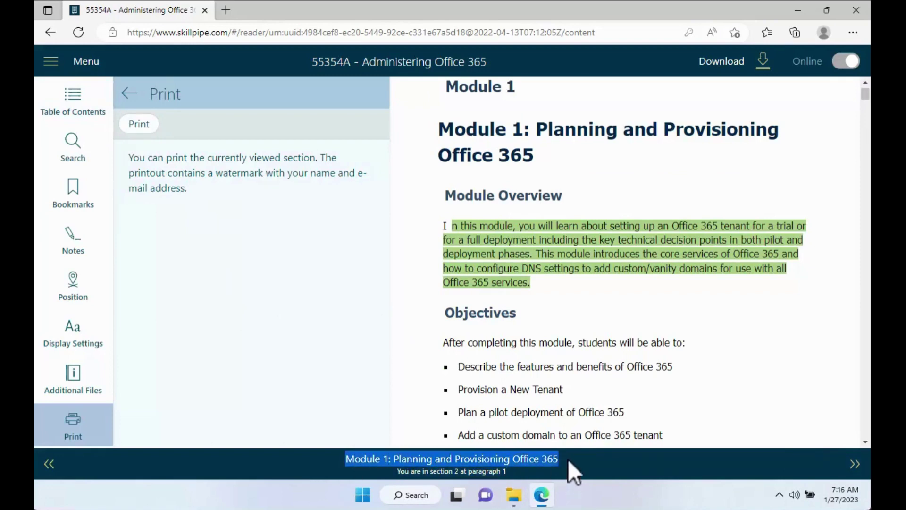
right_click(543, 458)
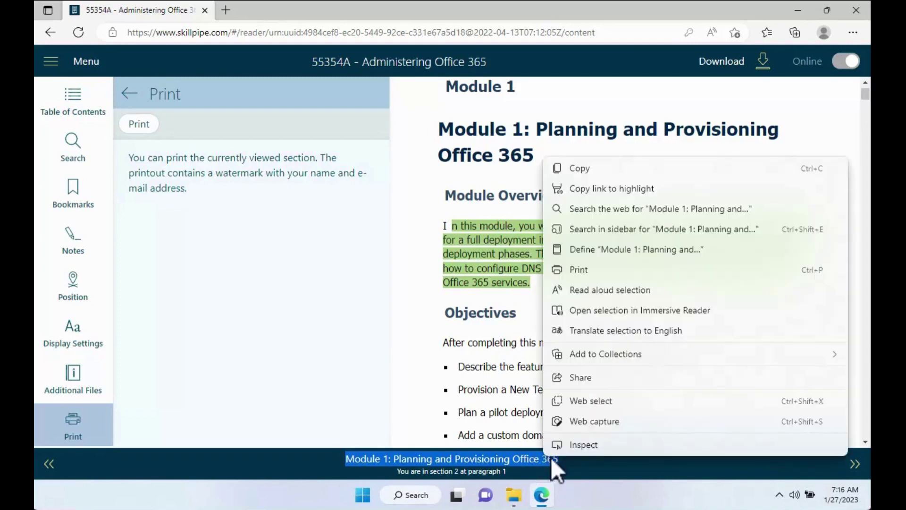
click(597, 169)
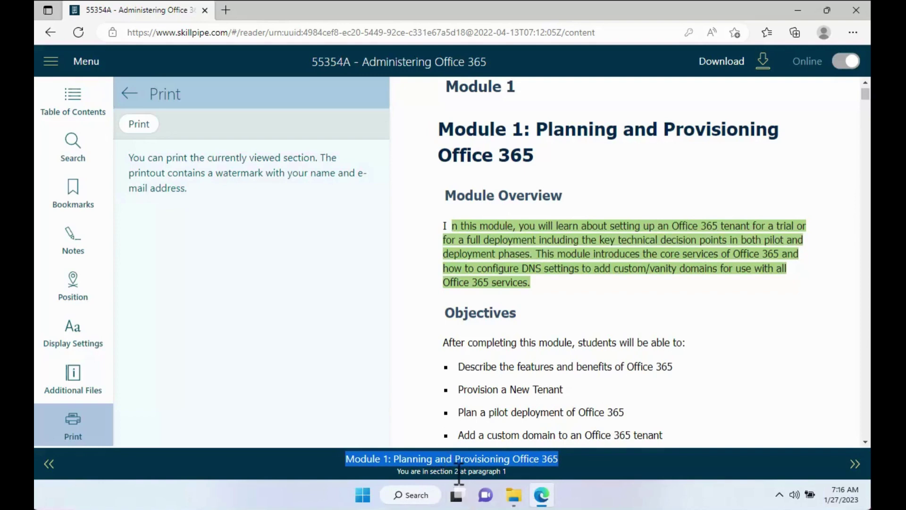
Step: Print the 16-page Module 1 section, preview it, and save it as PDF
click(74, 425)
click(73, 427)
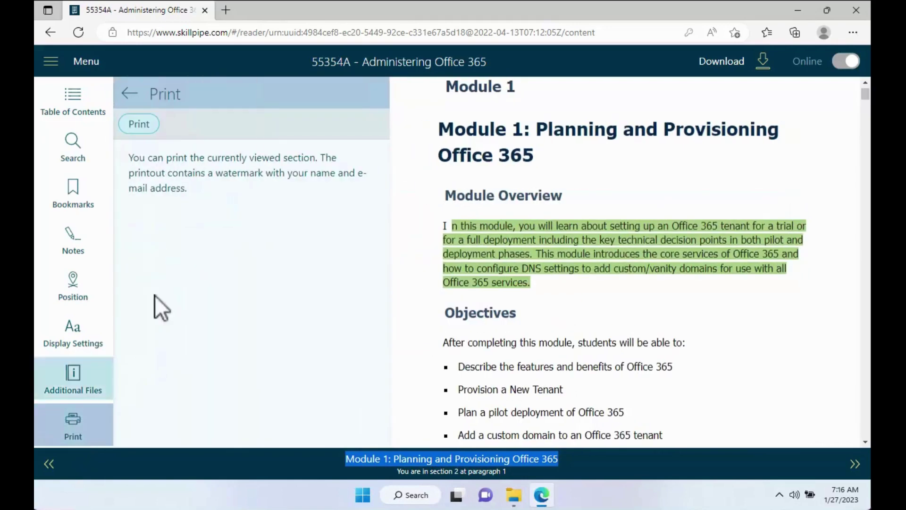
click(139, 127)
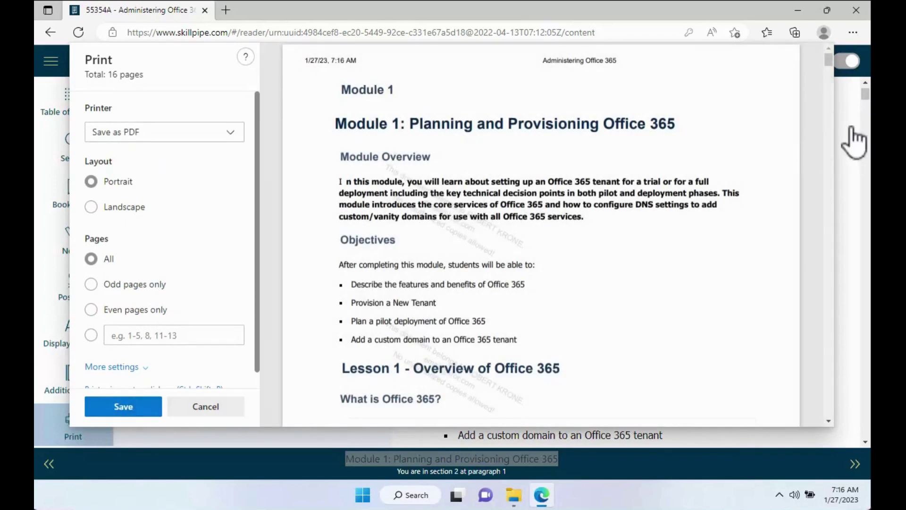
scroll(445, 311, down, 5)
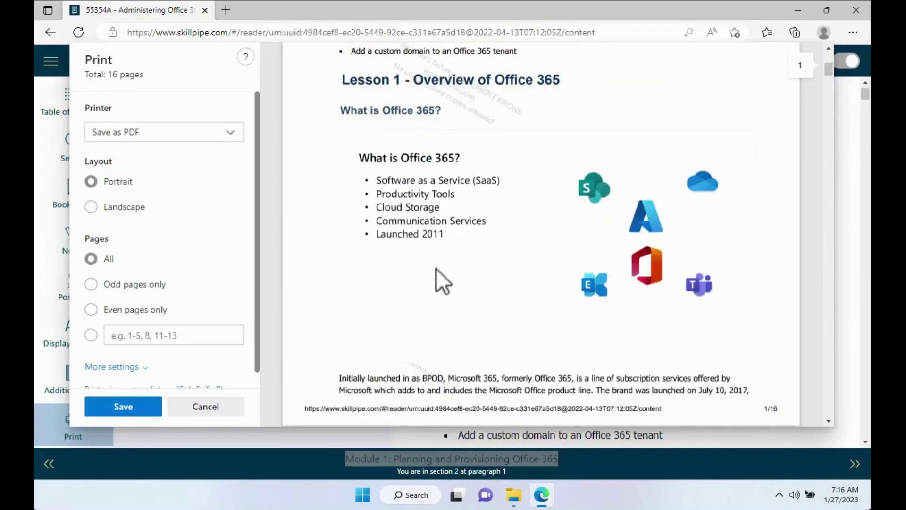
scroll(435, 265, down, 3)
scroll(432, 260, up, 8)
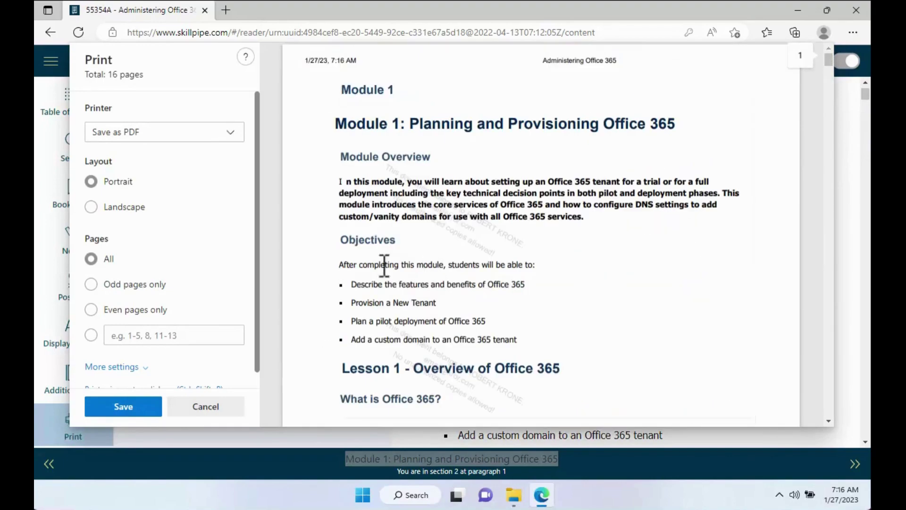
click(126, 406)
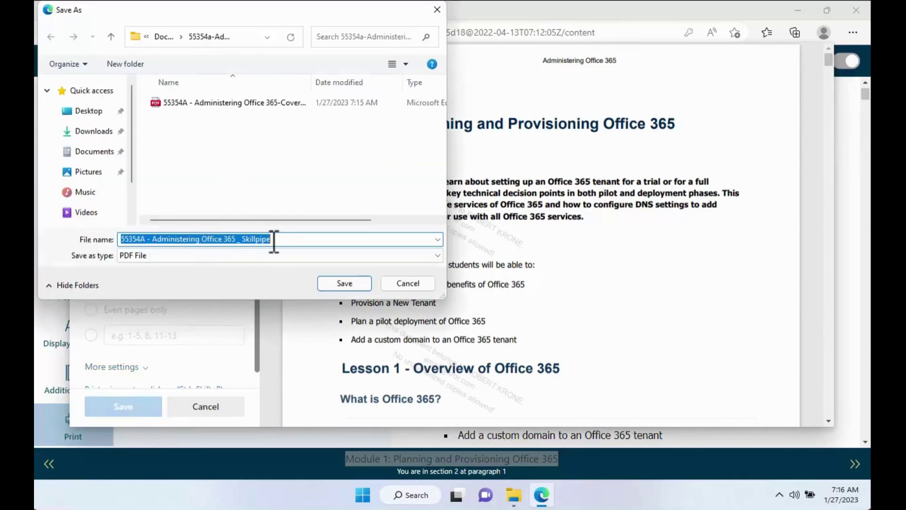
Step: Save Module 1 as the PDF '55354A - Administering Office 365 _ Module -Planning and Provisioning Office 365-Section-2'
click(278, 241)
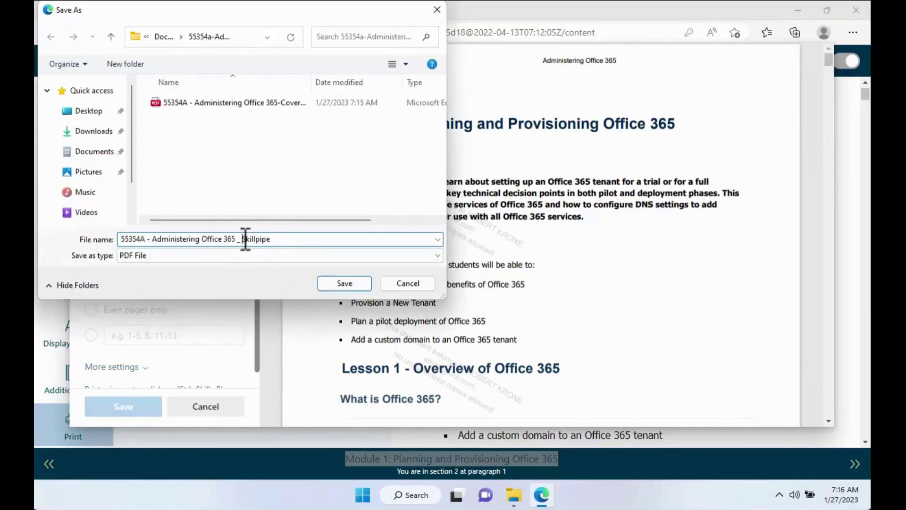
drag(243, 239, 300, 240)
key(ctrl+v)
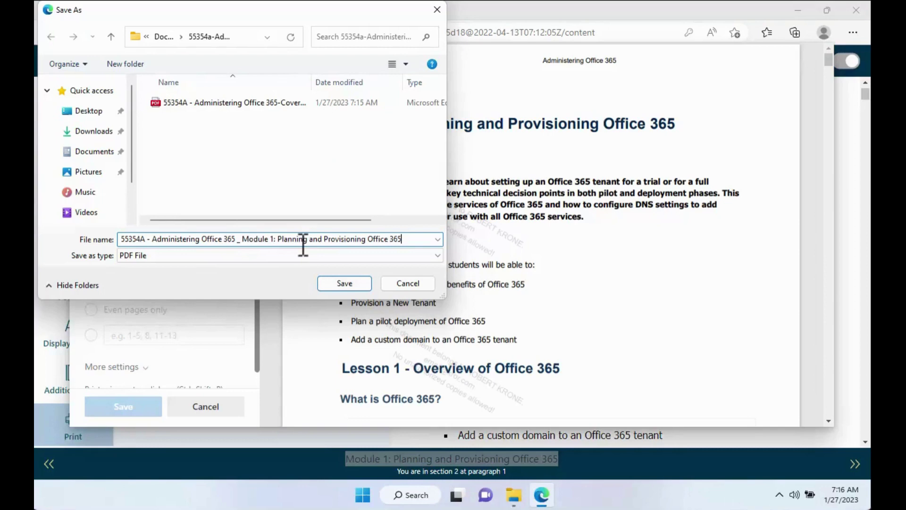
click(277, 239)
key(BackSpace)
key(BackSpace)
key(BackSpace)
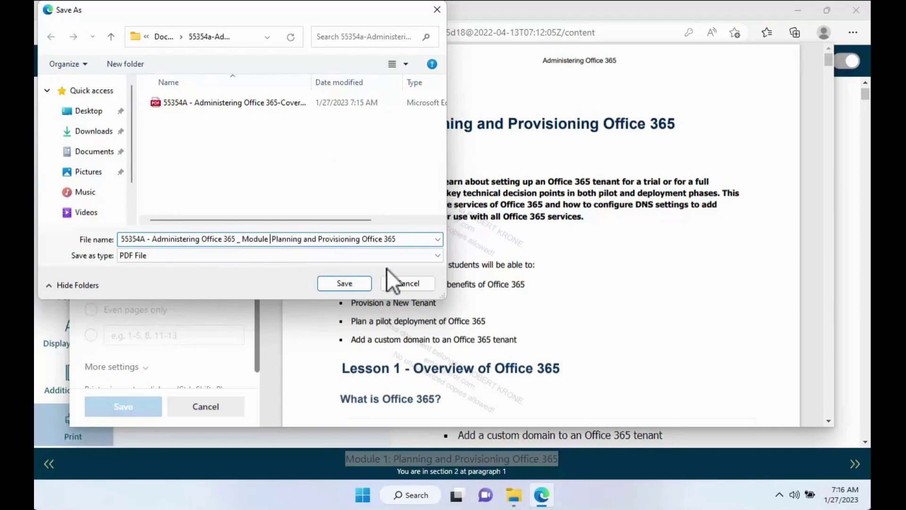
text(-)
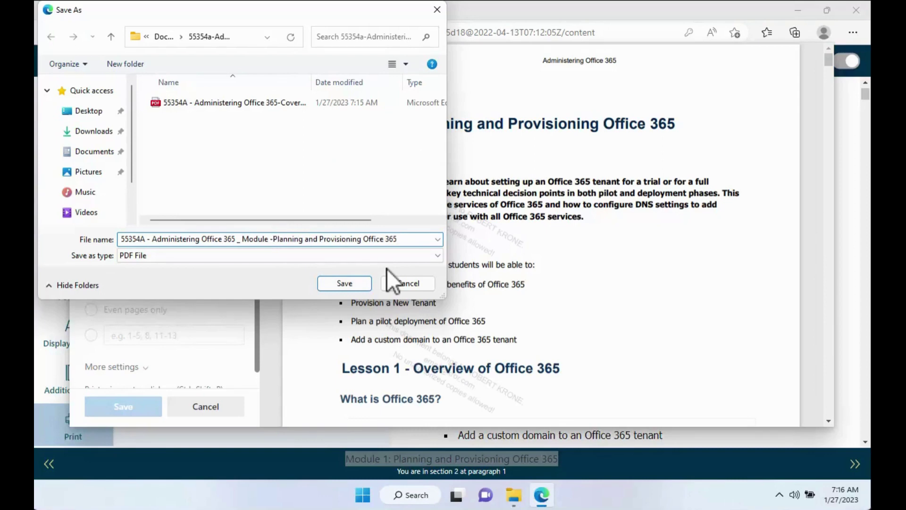
text(-Section-2)
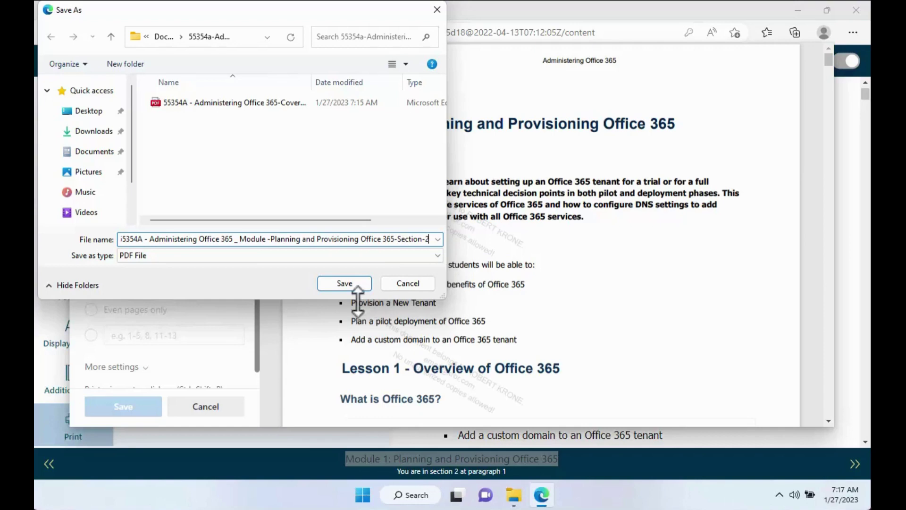
click(345, 289)
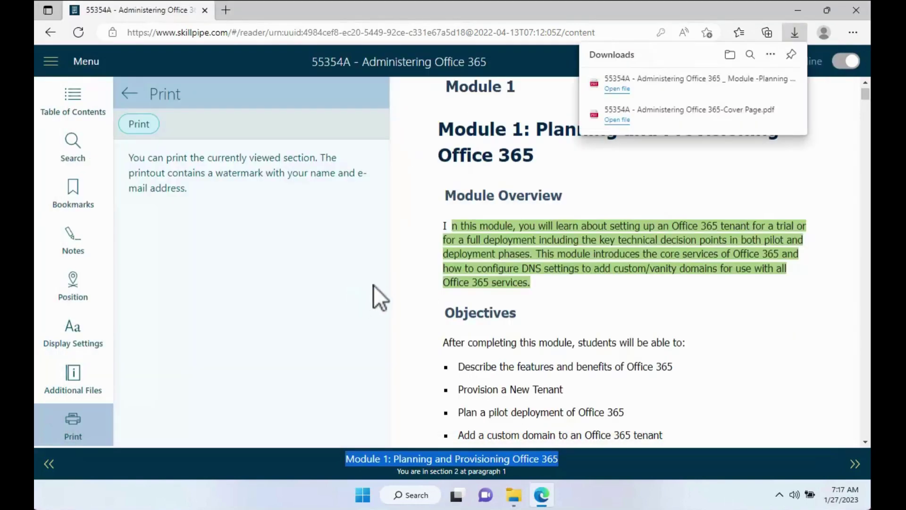
Step: Dismiss the Downloads list and skip forward module by module to Module 9, section 10
click(796, 33)
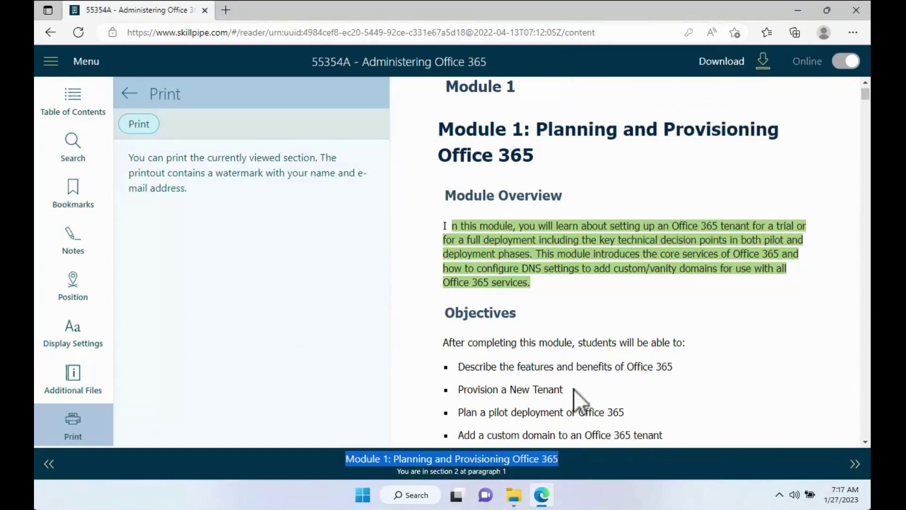
click(857, 465)
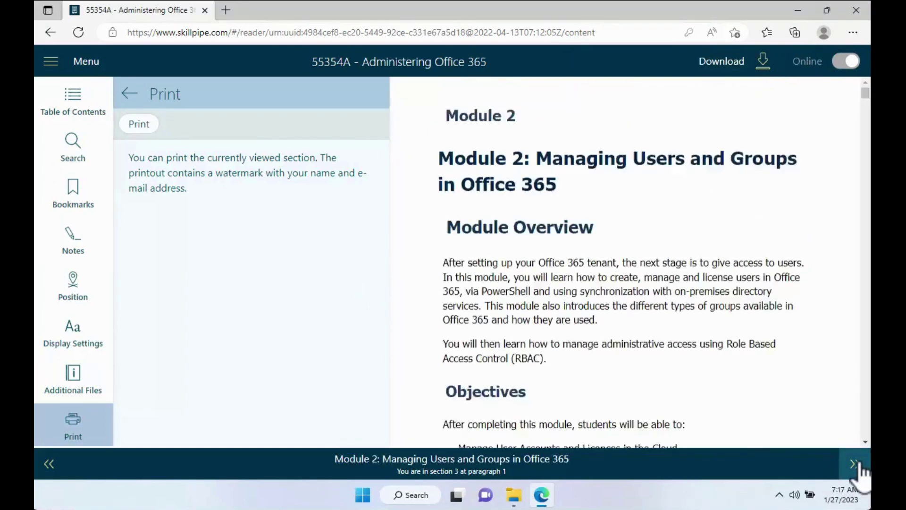
click(855, 465)
click(855, 465)
click(855, 465)
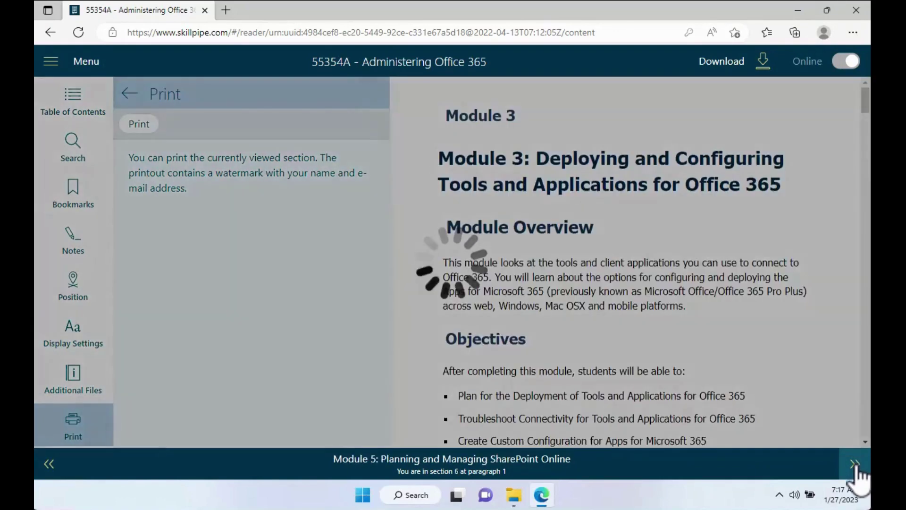
click(856, 465)
click(855, 465)
click(855, 465)
click(855, 465)
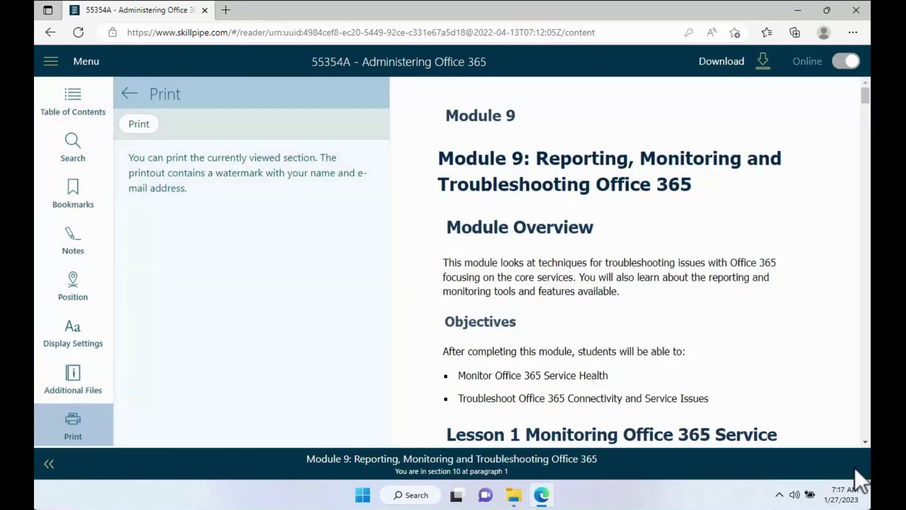